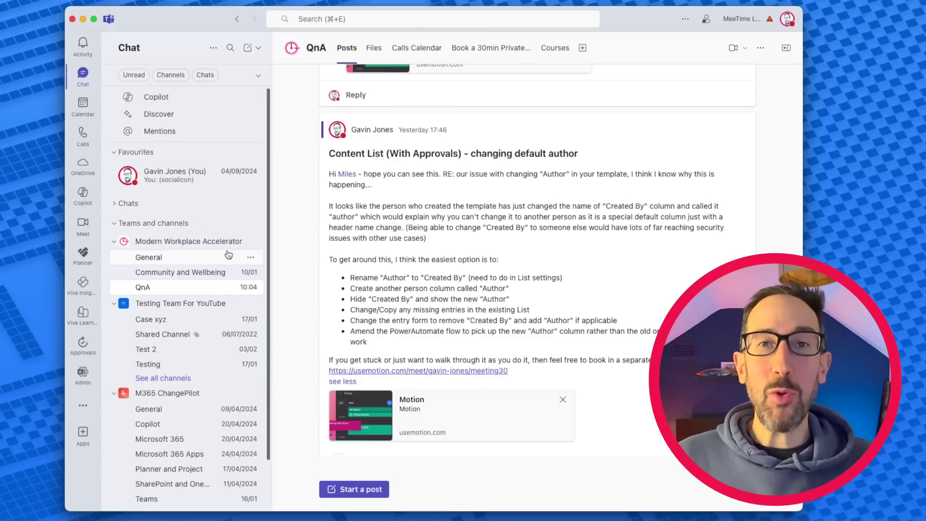
# Step: Expand the Chats list in the Teams chat sidebar to show recent conversations
pyautogui.click(215, 207)
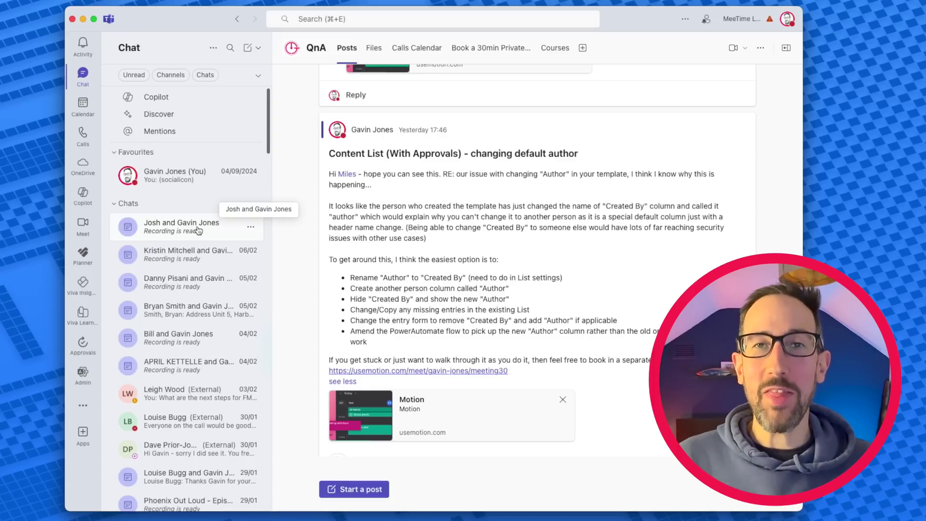
# Step: Open the 7 February meeting chat and view its Recap with the empty notes area
pyautogui.click(187, 238)
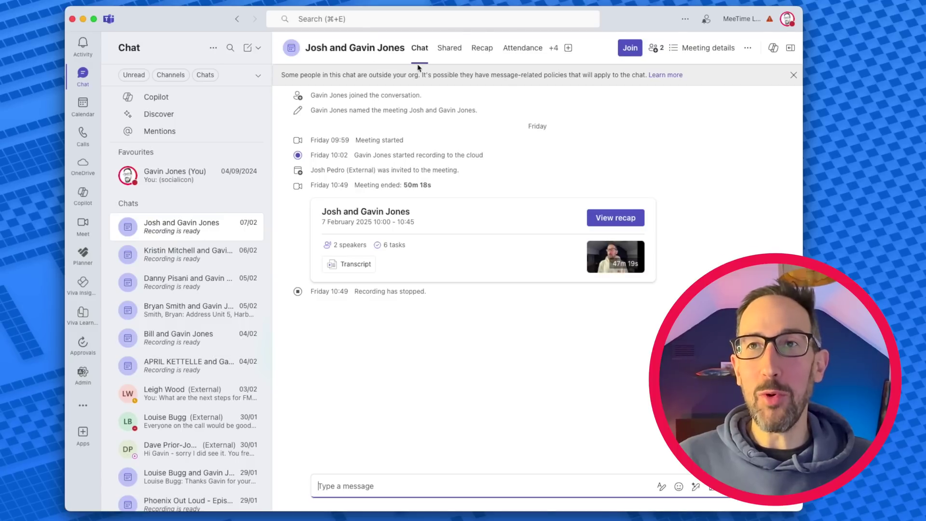
pyautogui.click(556, 50)
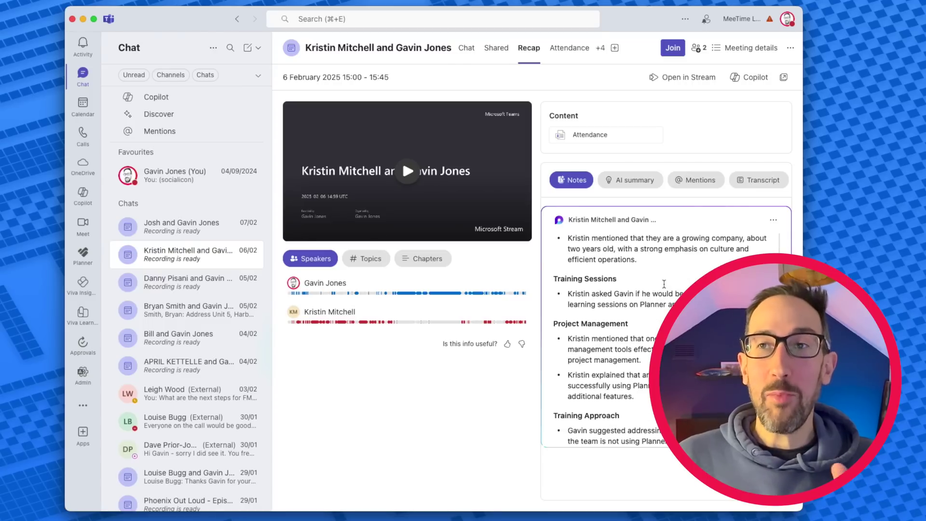
pyautogui.scroll(5, 664, 284)
pyautogui.scroll(-3, 664, 283)
pyautogui.scroll(2, 664, 284)
pyautogui.scroll(-1, 664, 283)
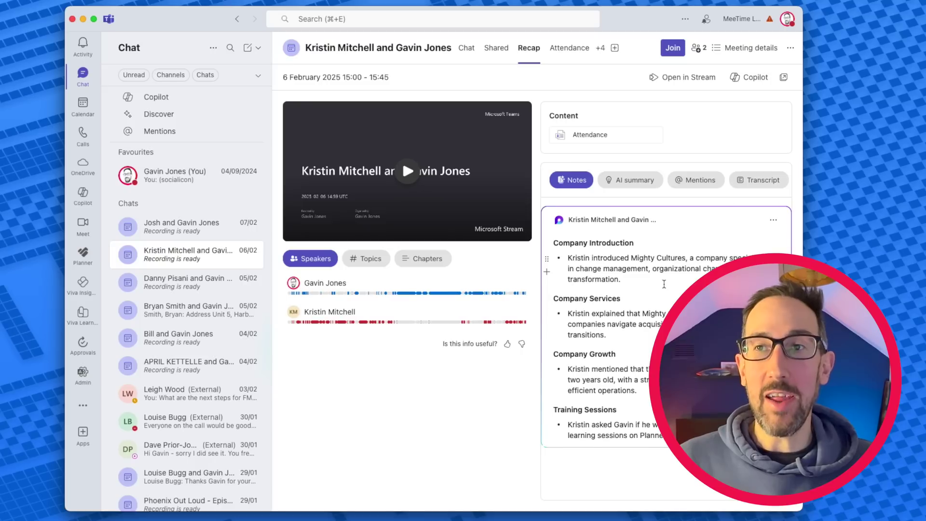
pyautogui.scroll(-1, 664, 283)
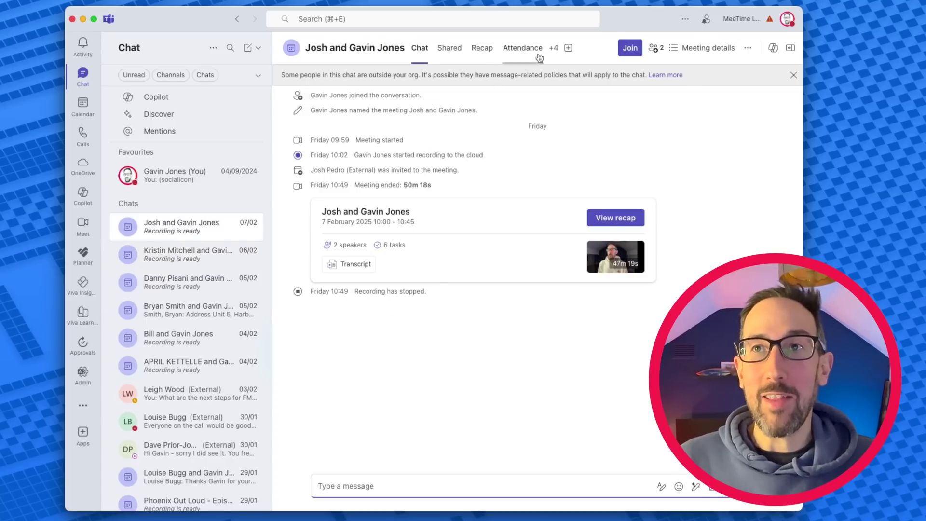
pyautogui.click(553, 48)
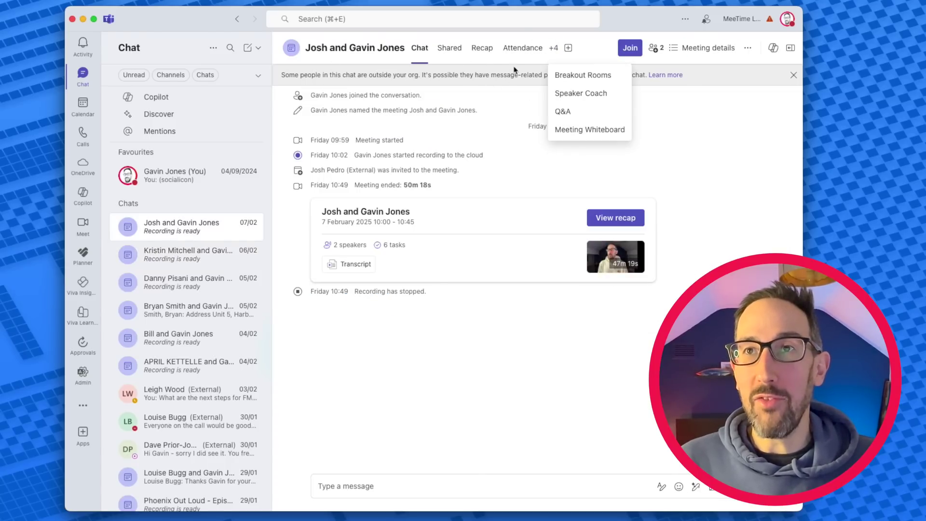
pyautogui.click(483, 48)
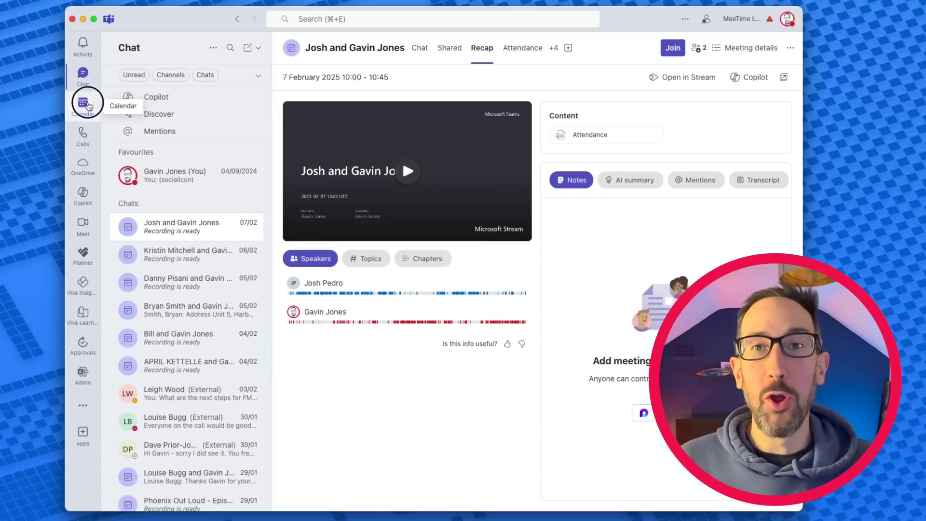
# Step: Go to last week's calendar and expand the Thursday 6 February 15:00 meeting into full details
pyautogui.click(88, 106)
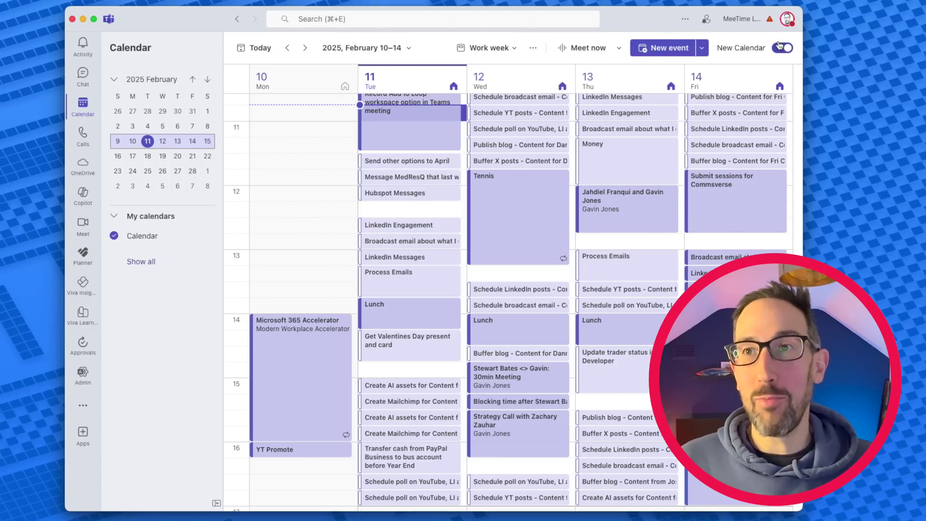
pyautogui.click(288, 49)
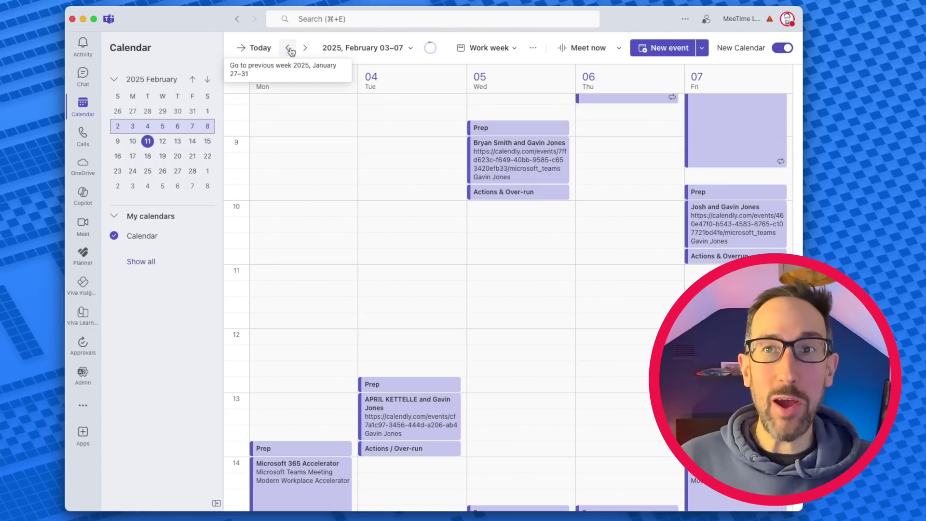
pyautogui.scroll(2, 526, 298)
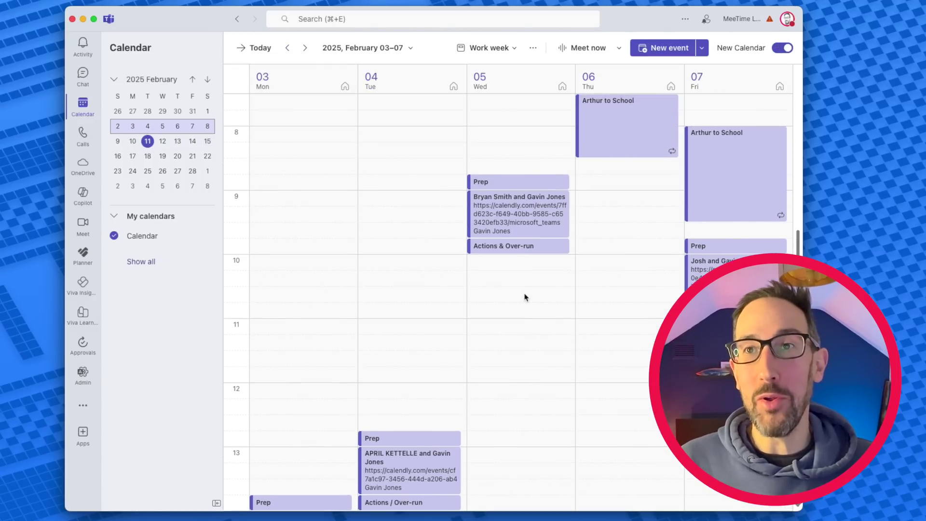
pyautogui.scroll(-2, 654, 240)
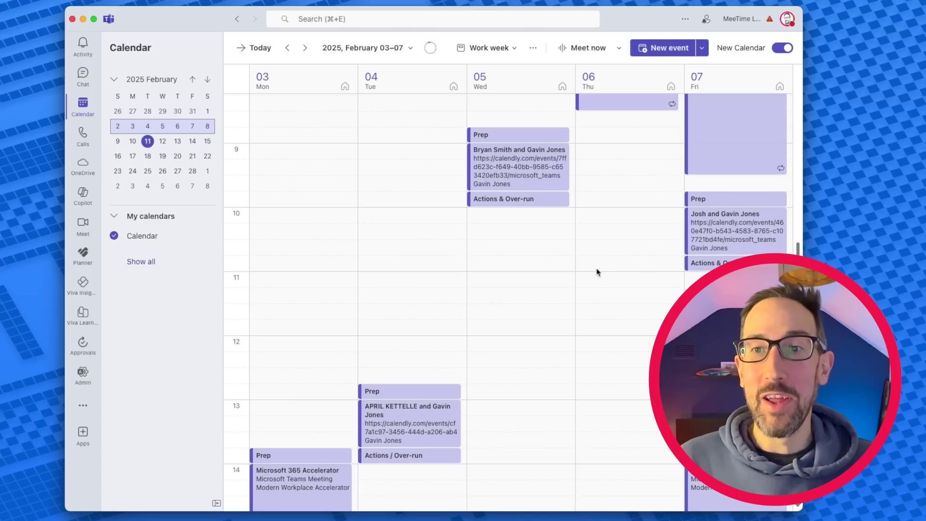
pyautogui.scroll(-5, 597, 272)
pyautogui.click(611, 416)
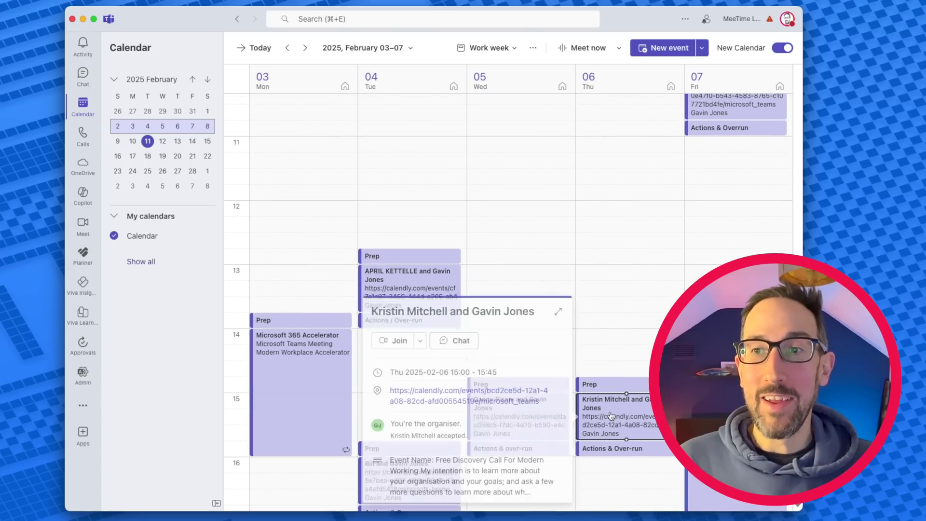
pyautogui.click(556, 290)
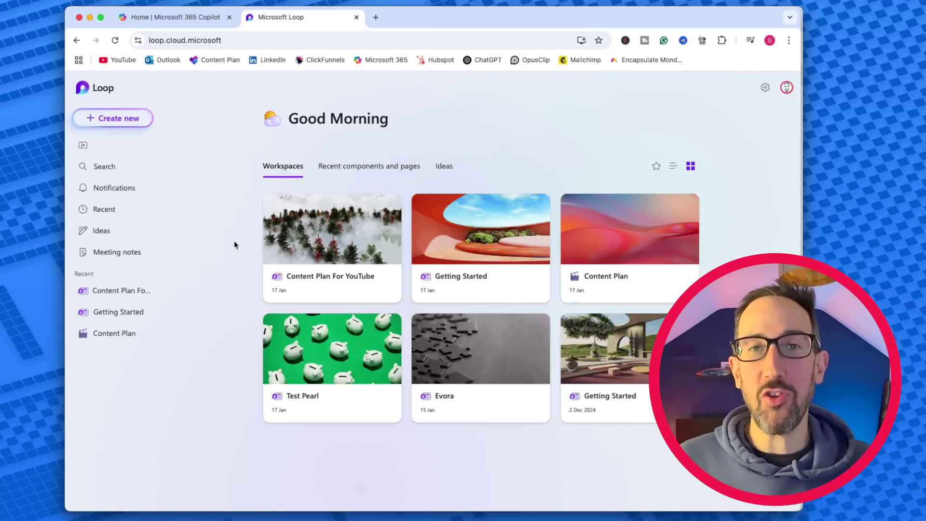
# Step: Review the Microsoft 365 Accelerator series notes for 3 Feb, 27 Jan, 13 Jan, 16 Dec and 10 Feb
pyautogui.click(118, 252)
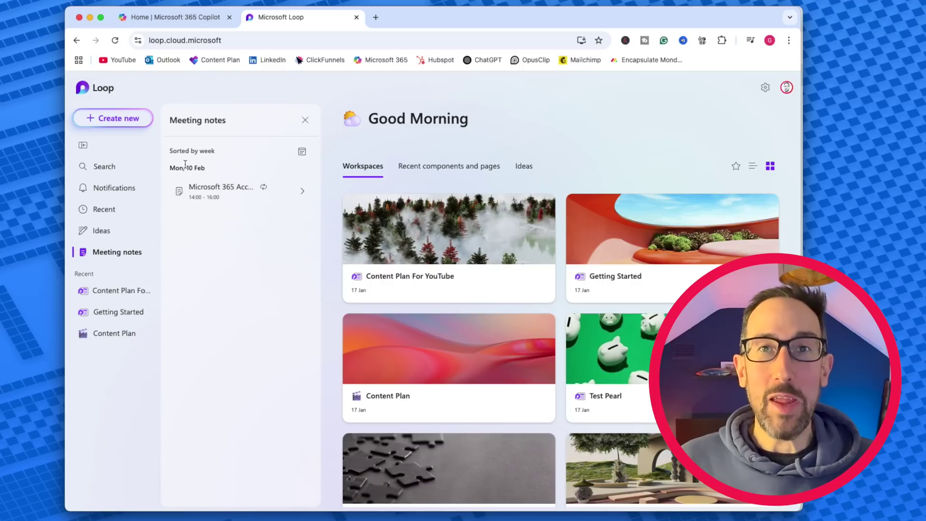
pyautogui.click(241, 195)
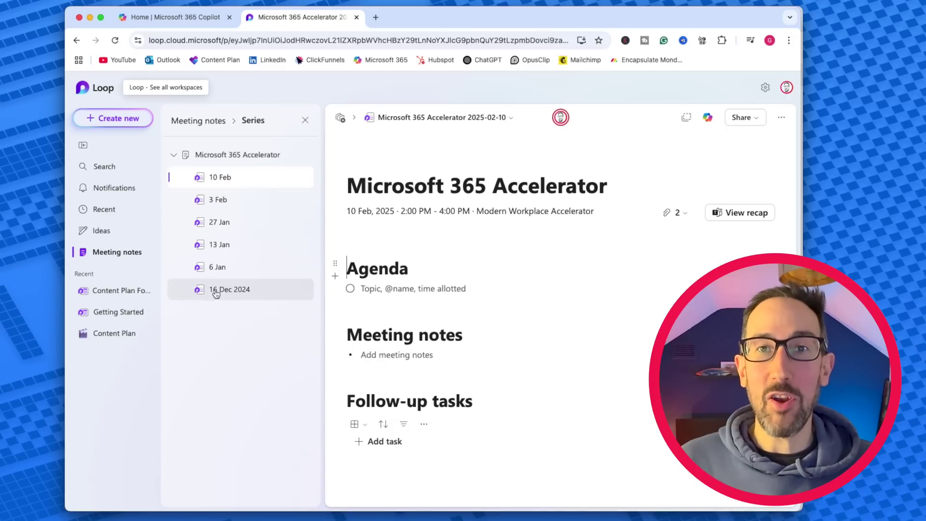
pyautogui.click(221, 202)
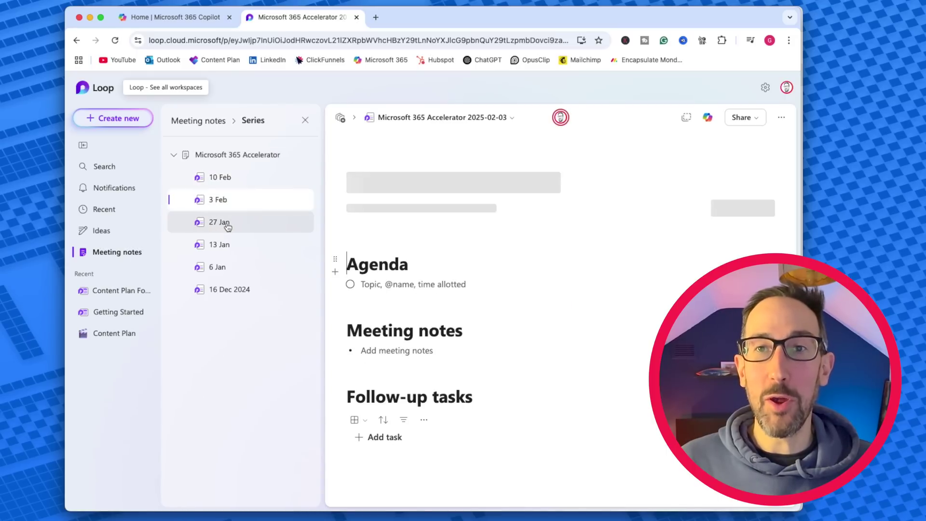
pyautogui.click(224, 223)
pyautogui.click(226, 247)
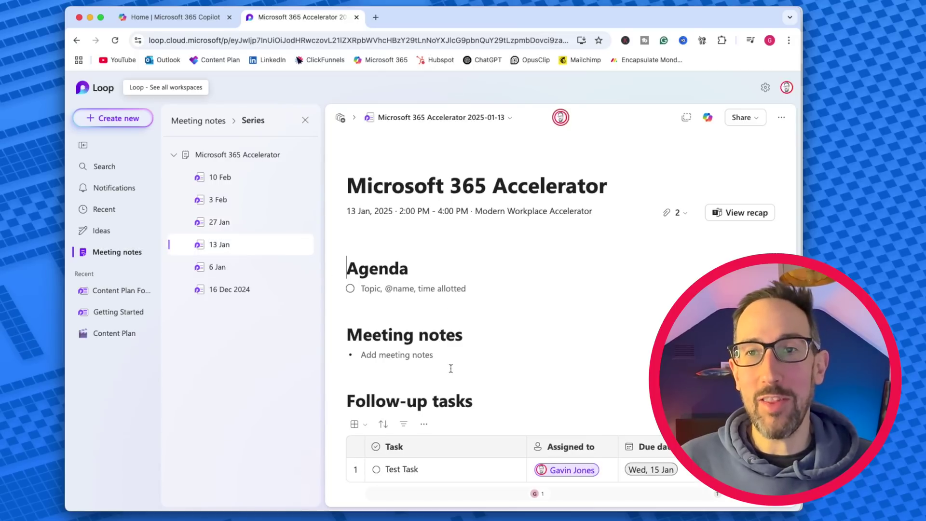
pyautogui.scroll(-3, 478, 376)
pyautogui.scroll(3, 460, 373)
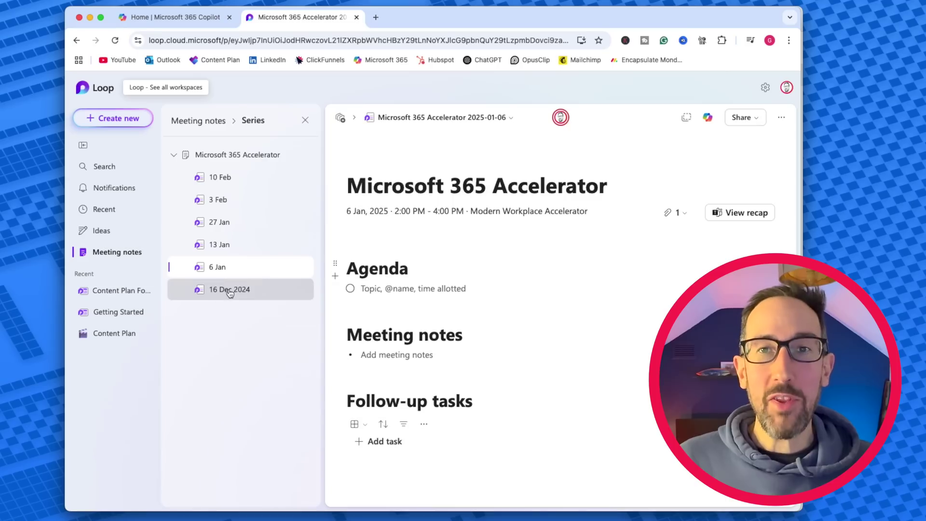
pyautogui.click(227, 291)
pyautogui.click(228, 178)
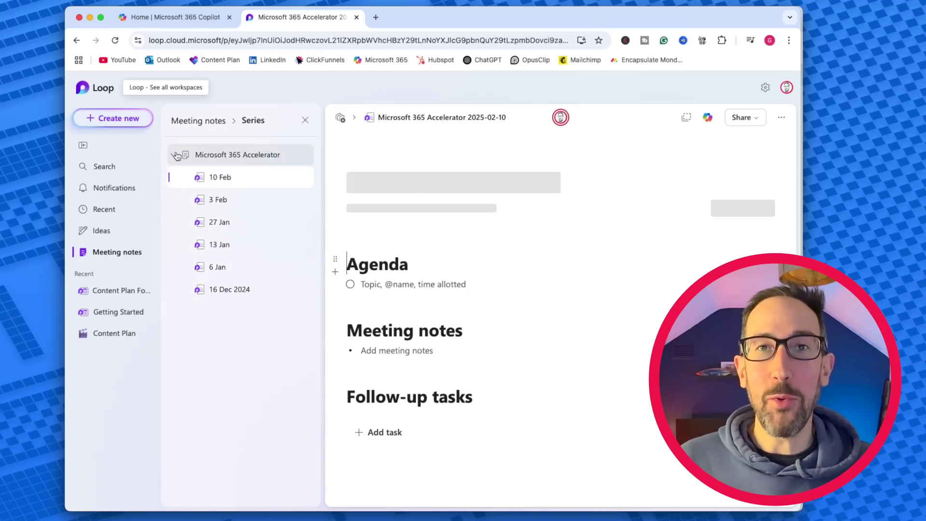
# Step: Return to the full meeting notes list and browse the week picker between January and February 2025
pyautogui.click(192, 154)
pyautogui.click(212, 122)
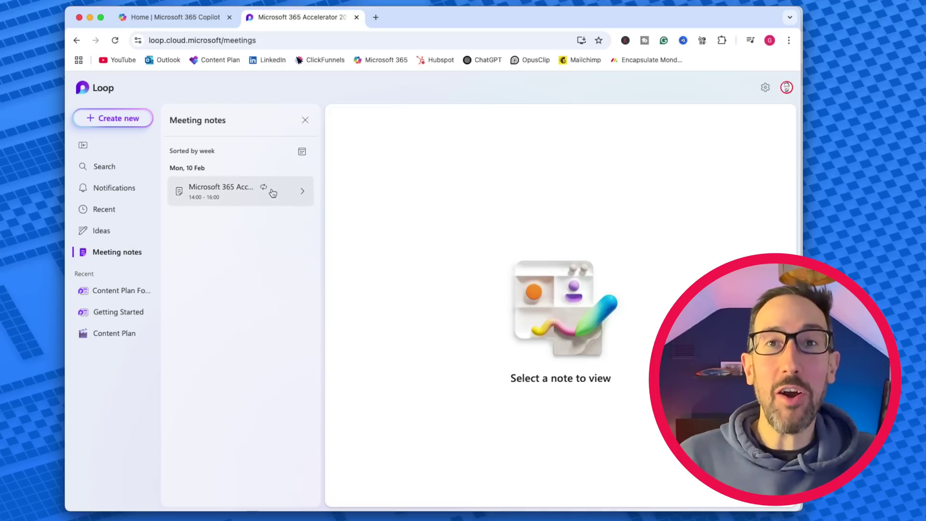
pyautogui.click(302, 151)
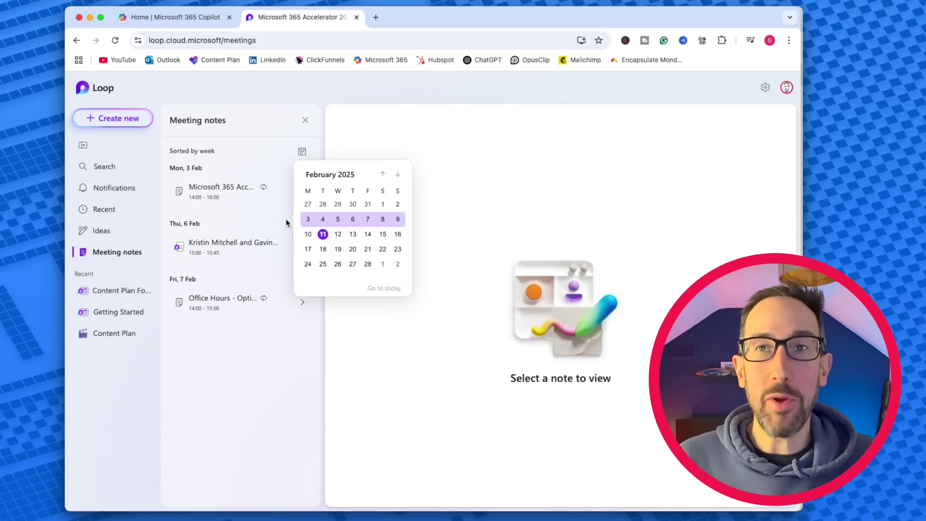
pyautogui.click(385, 174)
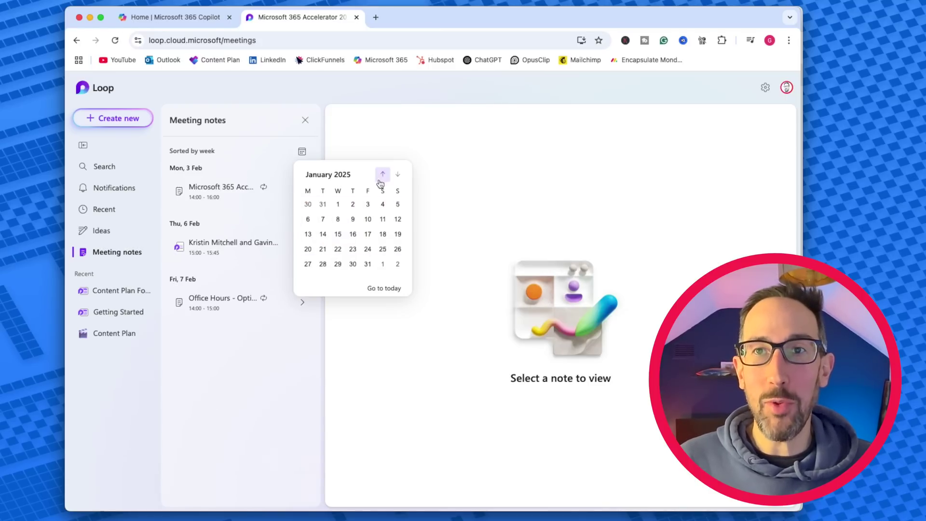
pyautogui.click(398, 174)
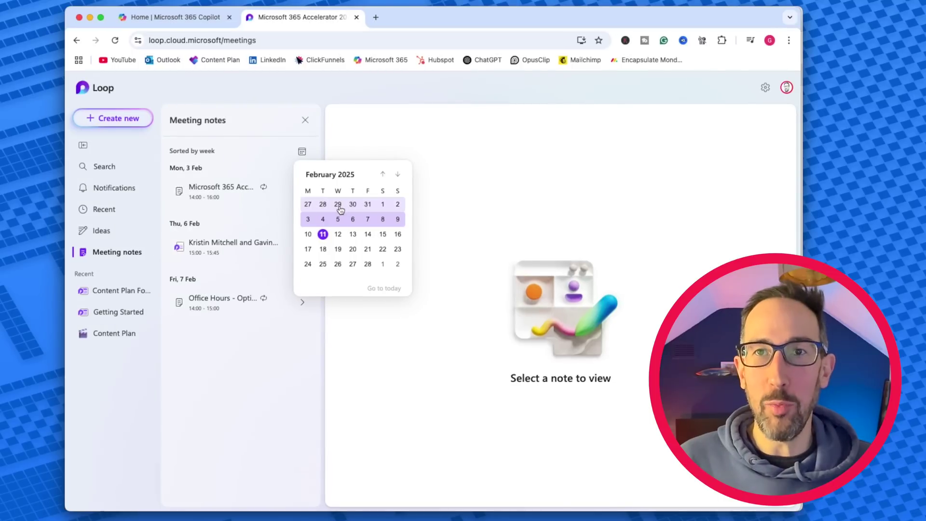
# Step: Jump the meeting notes list to the week of 27 January
pyautogui.click(339, 206)
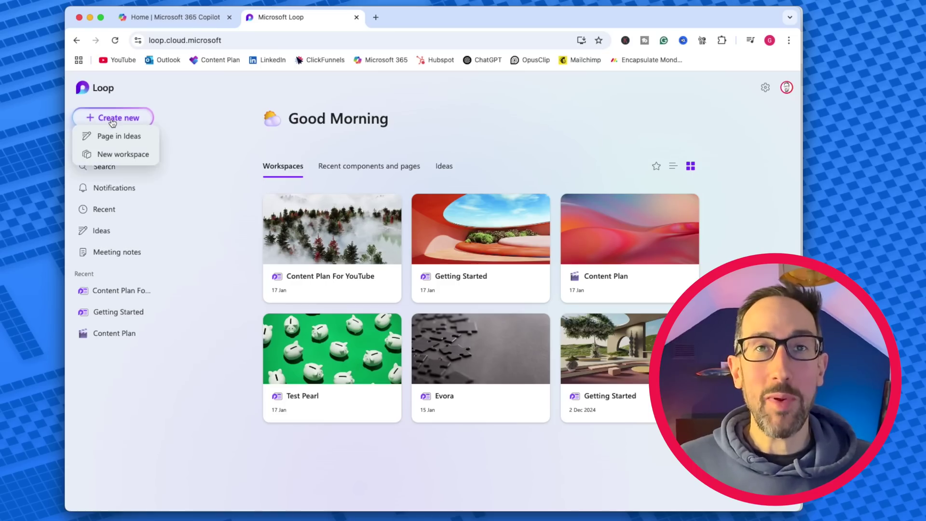
# Step: Create the 'Project XYZ' workspace, described as improving subscriptions for mobile devices
pyautogui.click(131, 157)
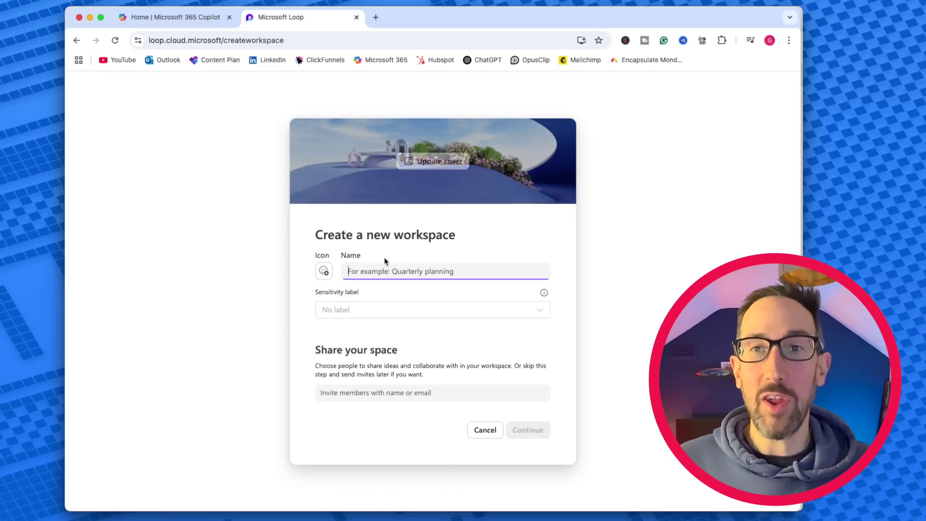
pyautogui.write('Project XYZ')
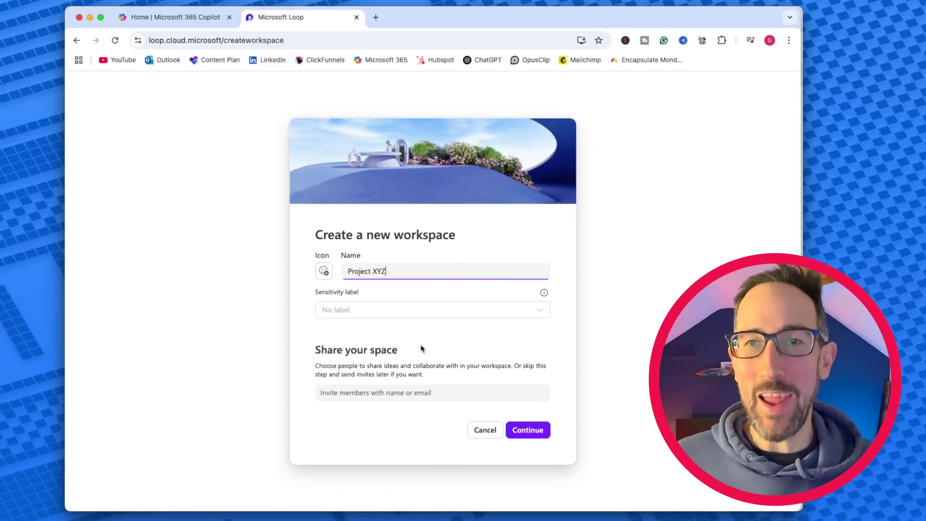
pyautogui.click(529, 431)
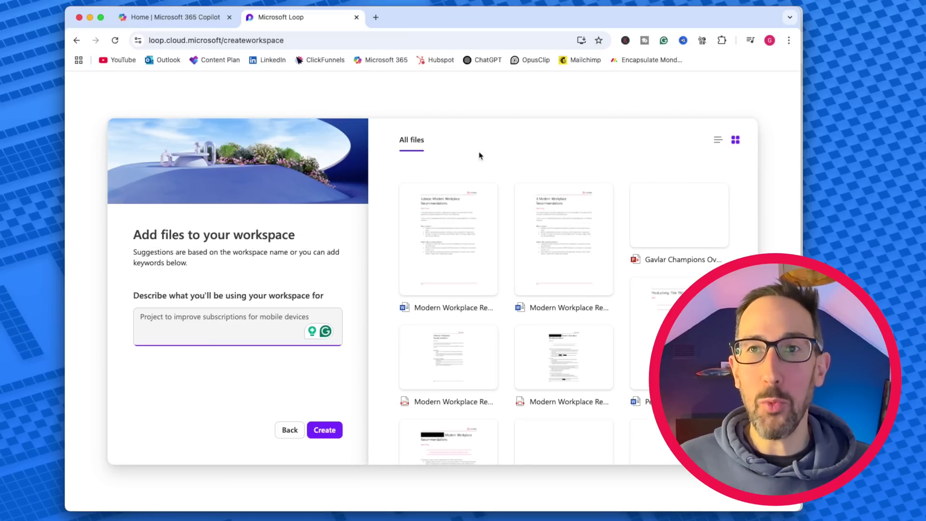
pyautogui.click(324, 431)
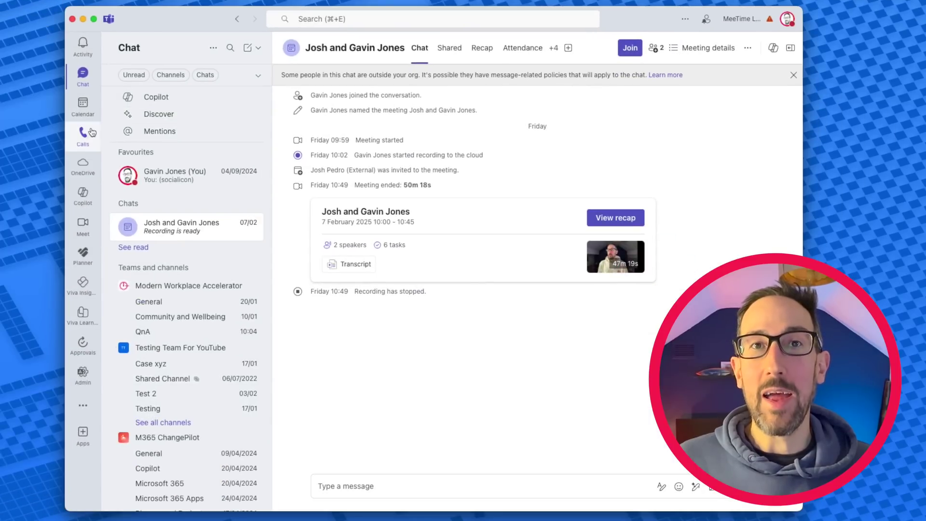
# Step: Add a Loop agenda with items fasdf, adfgadf, dfgdsfg and sdfg to the meeting, then view its shared locations
pyautogui.click(86, 102)
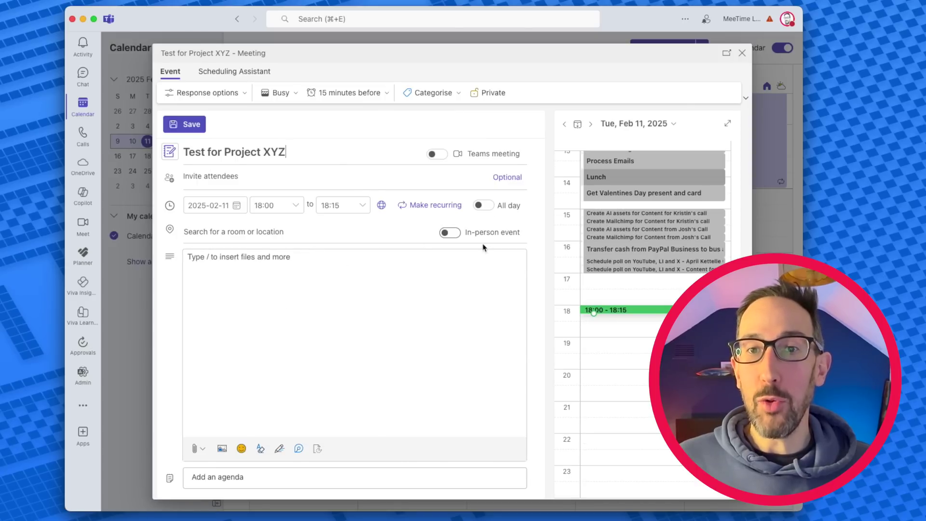
pyautogui.click(229, 481)
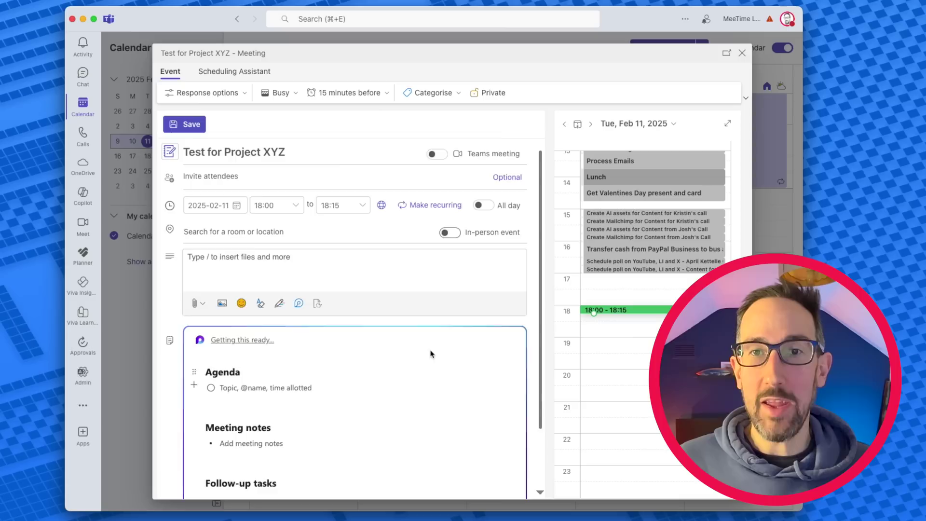
pyautogui.write('fasdf')
pyautogui.press('Return')
pyautogui.write('adfgadf')
pyautogui.press('Return')
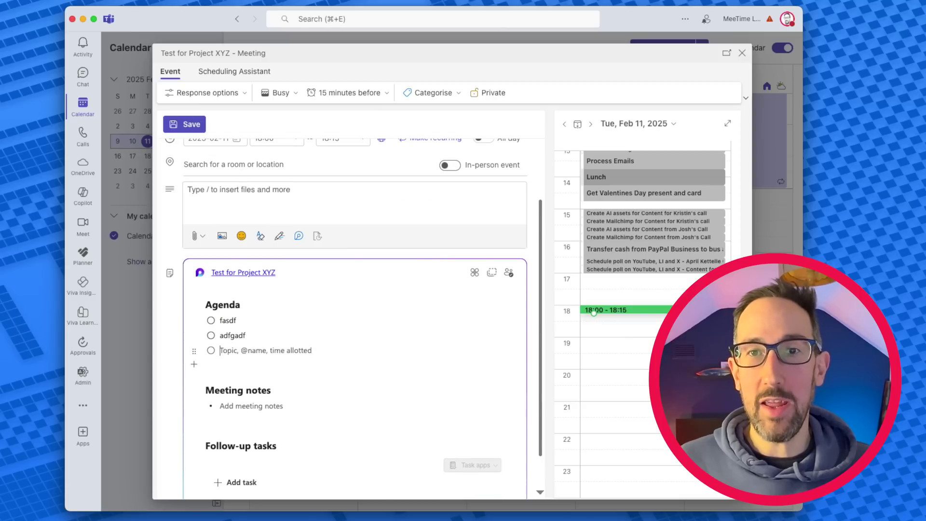
pyautogui.write('dfgdsfg')
pyautogui.press('Return')
pyautogui.write('sdfgsgf')
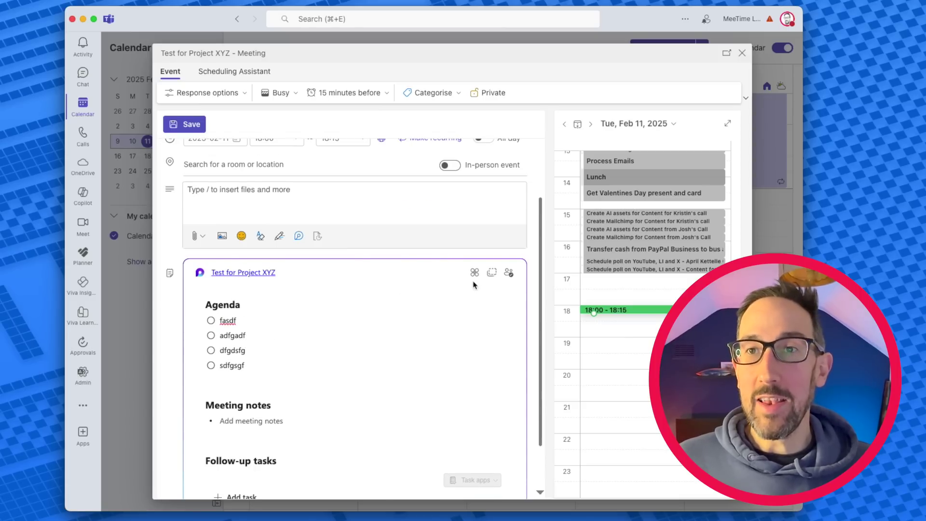
pyautogui.click(474, 273)
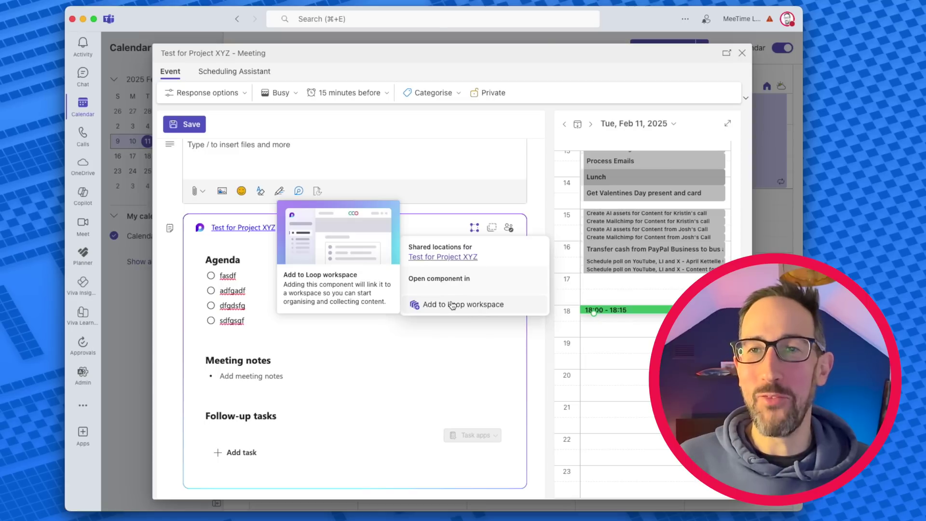
# Step: Add the Test for Project XYZ notes to Project XYZ and open them from that workspace
pyautogui.click(437, 308)
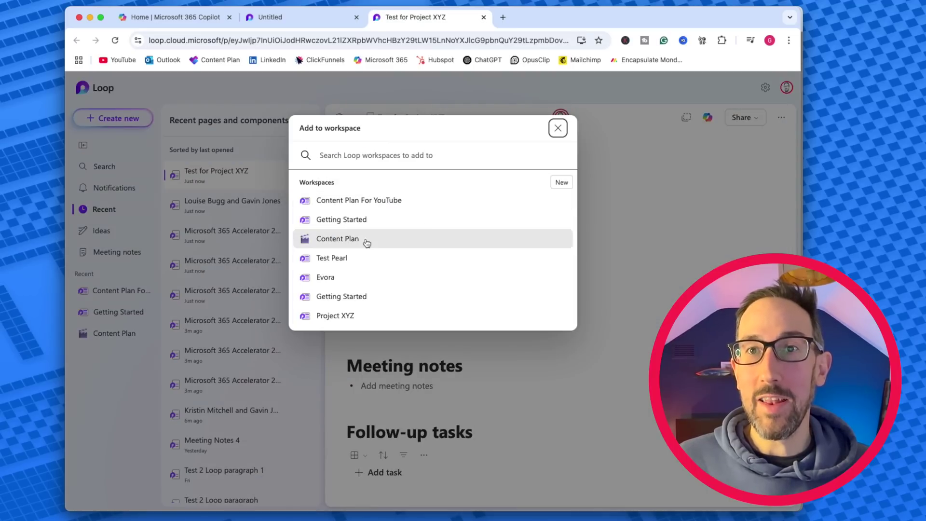
pyautogui.click(338, 316)
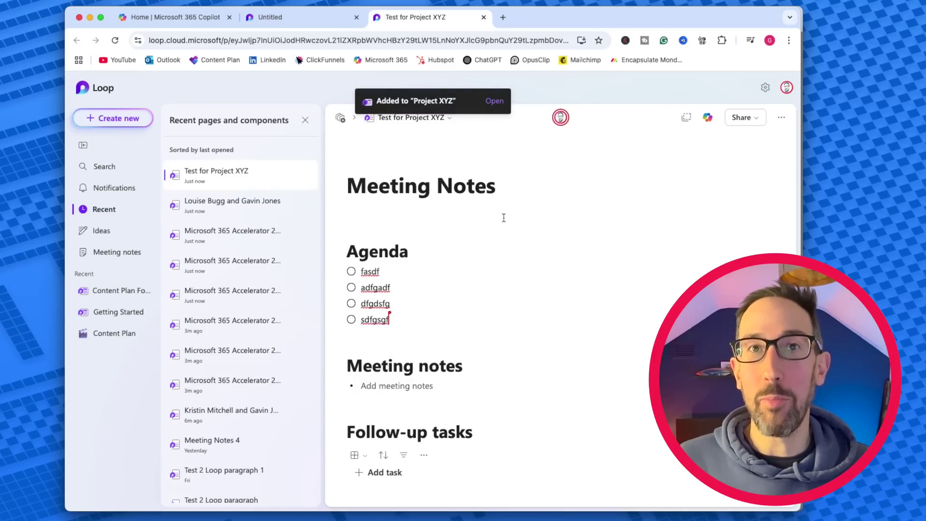
pyautogui.click(107, 91)
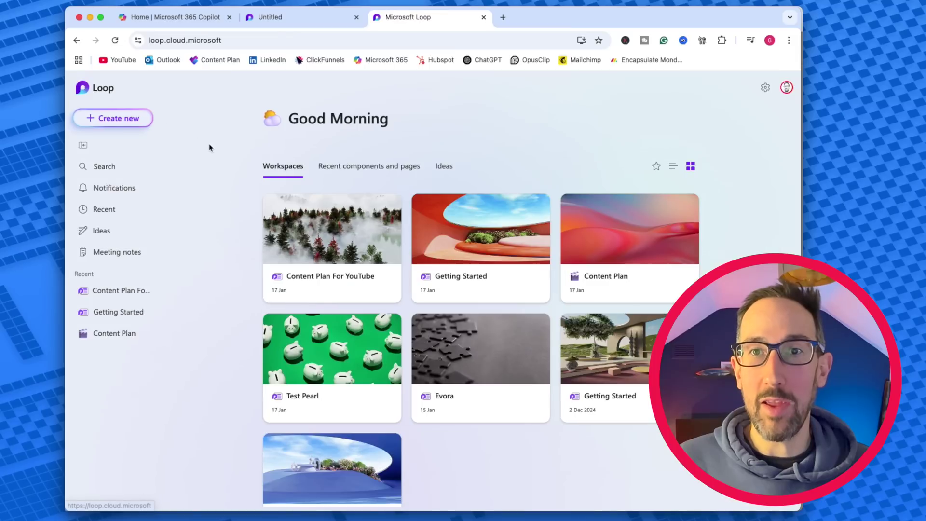
pyautogui.scroll(-2, 435, 298)
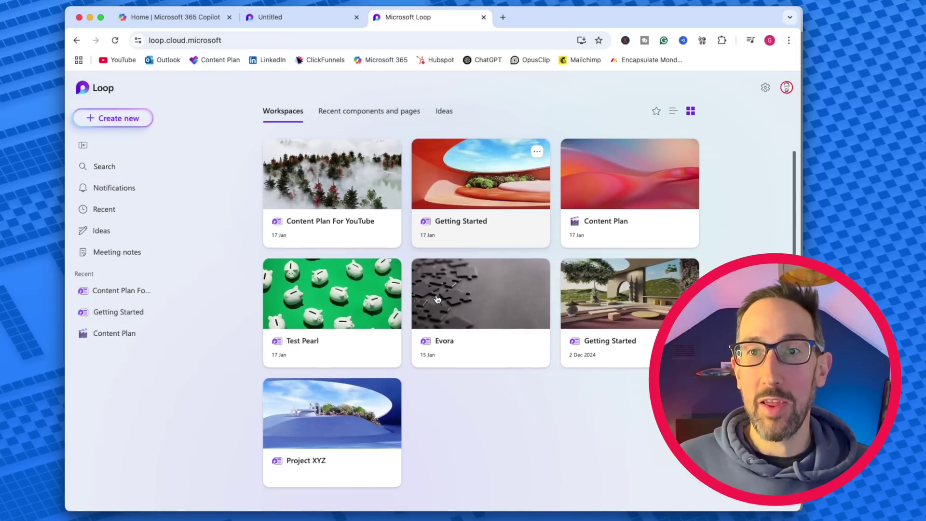
pyautogui.click(340, 414)
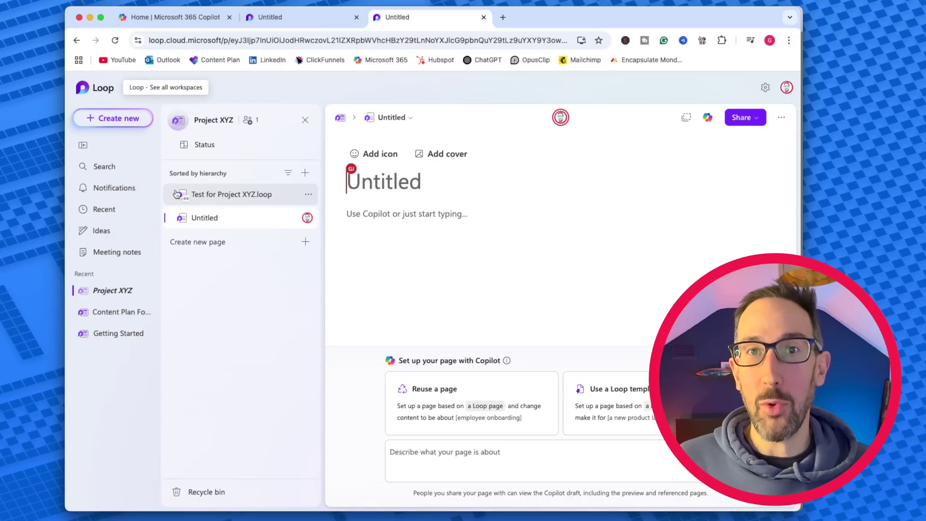
pyautogui.click(261, 196)
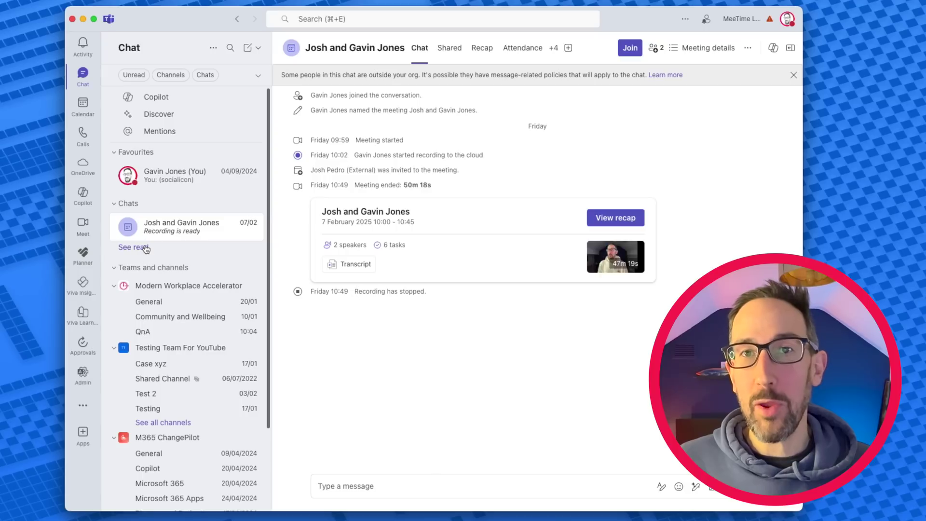
# Step: Open the 6 February meeting's recap notes in Chrome to add them to a Loop workspace
pyautogui.click(145, 248)
pyautogui.click(195, 260)
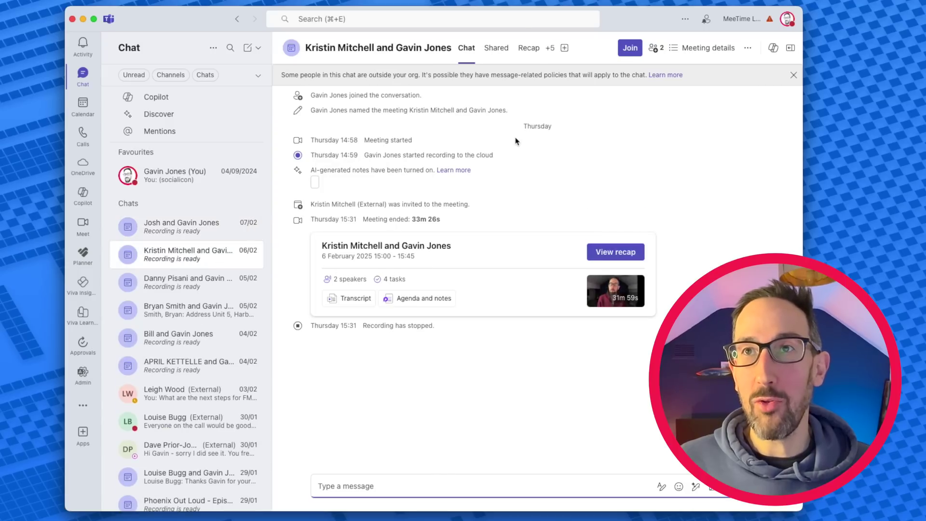
pyautogui.click(529, 57)
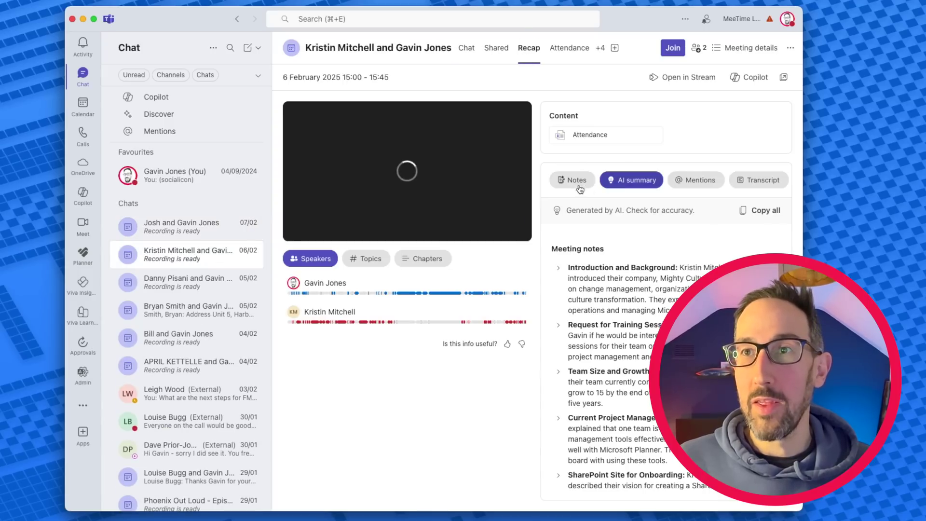
pyautogui.click(574, 186)
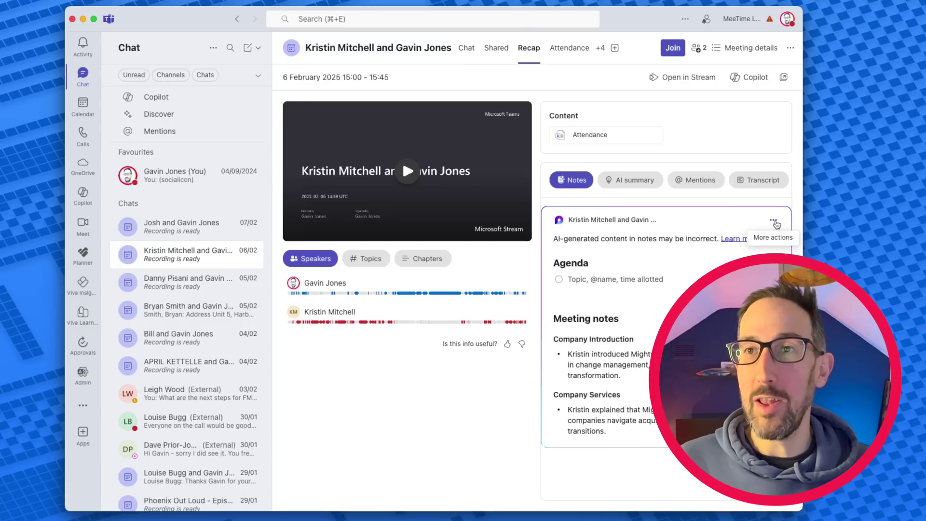
pyautogui.click(718, 243)
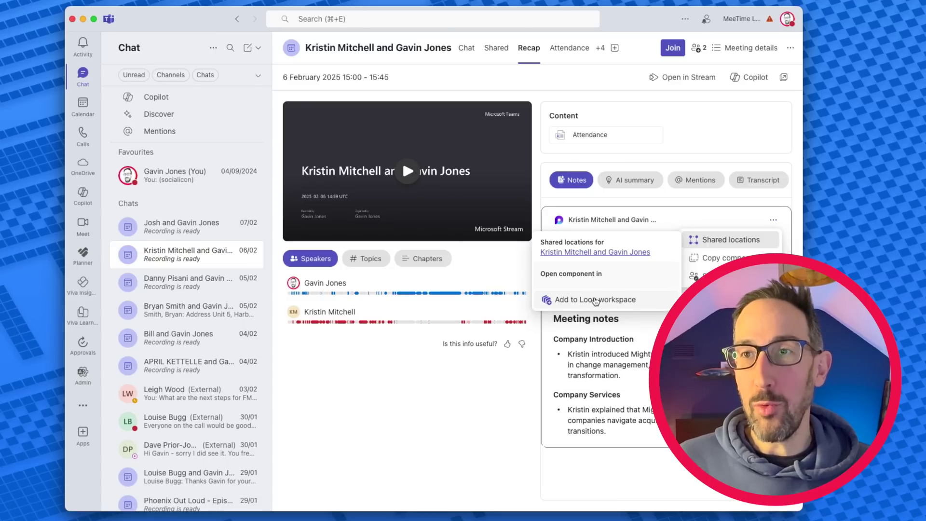
pyautogui.click(596, 302)
pyautogui.click(645, 300)
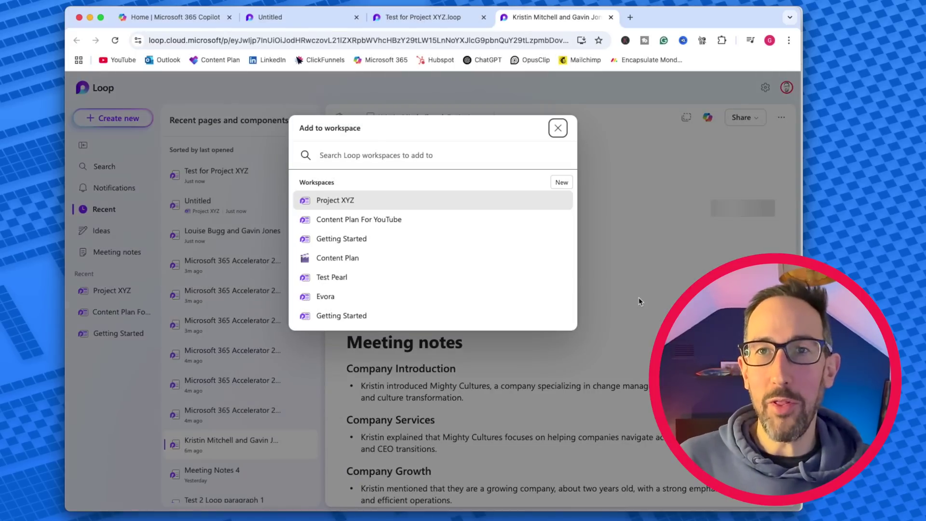
# Step: Add the 6 February notes page to Project XYZ and scroll through its follow-up tasks
pyautogui.click(336, 202)
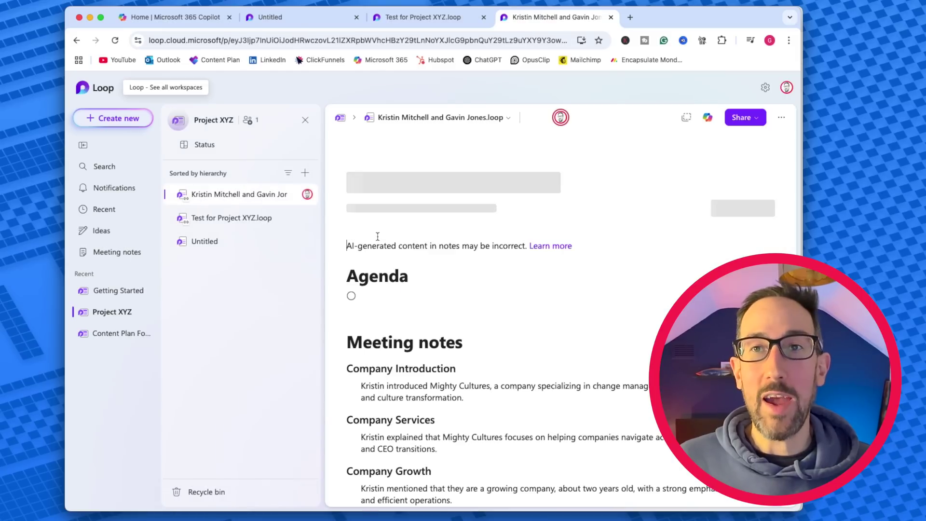
pyautogui.scroll(-10, 447, 294)
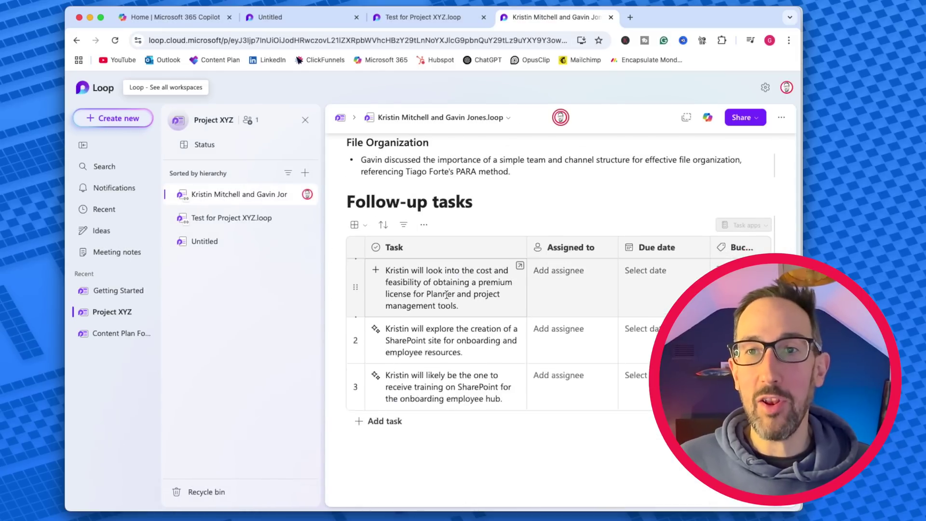
pyautogui.scroll(8, 447, 293)
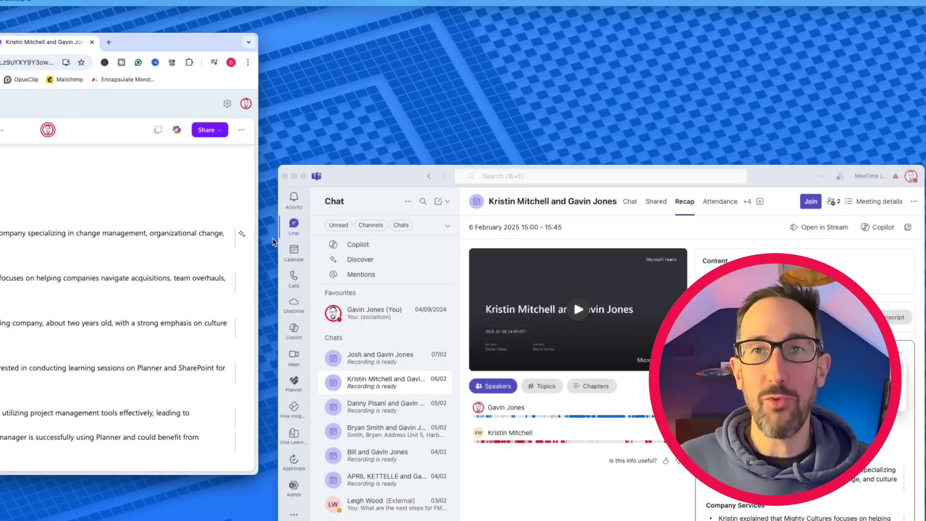